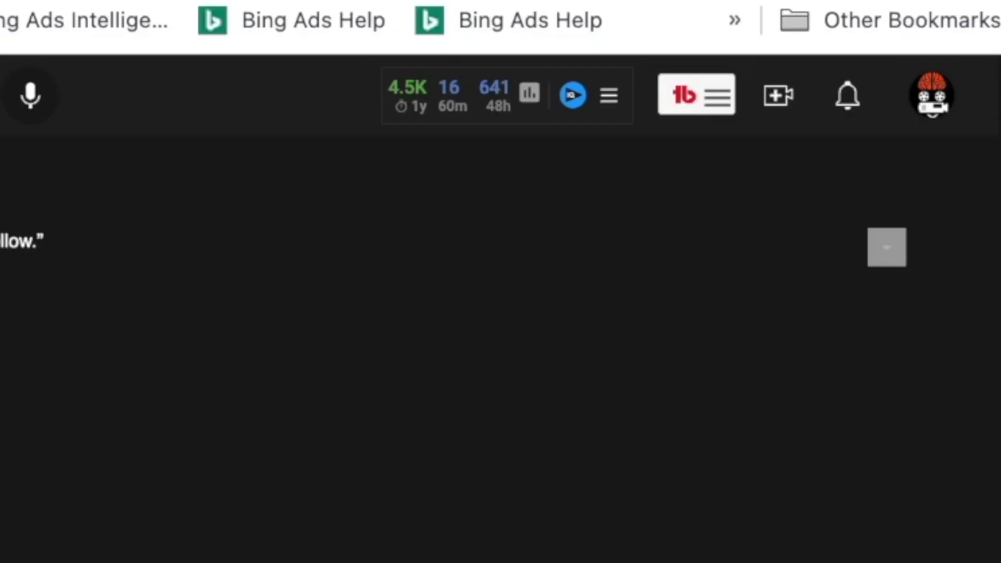
Launch YouTube Studio from the channel avatar's account menu on the YouTube home page.
{"action": "left_click", "coordinate": [938, 111]}
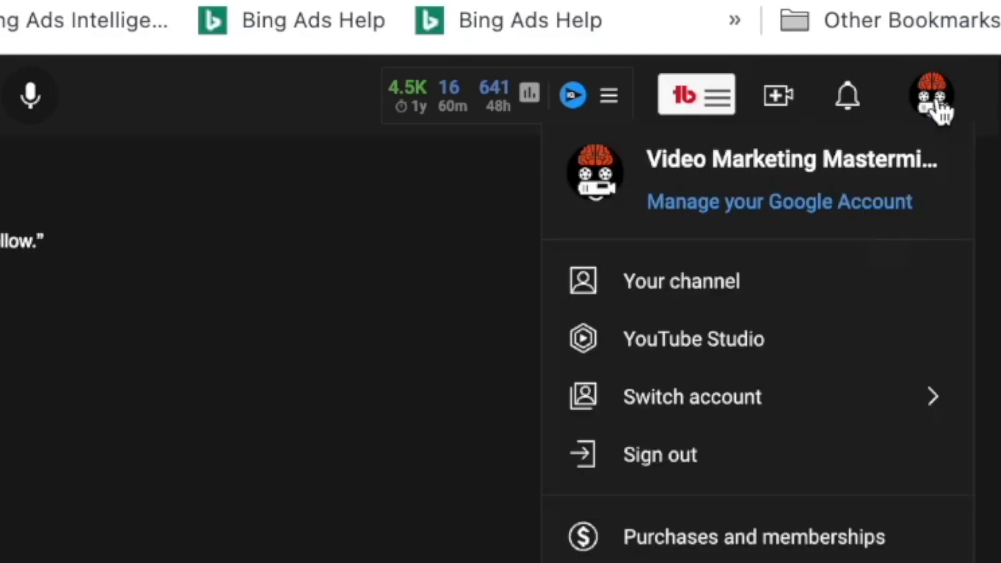
{"action": "left_click", "coordinate": [713, 346]}
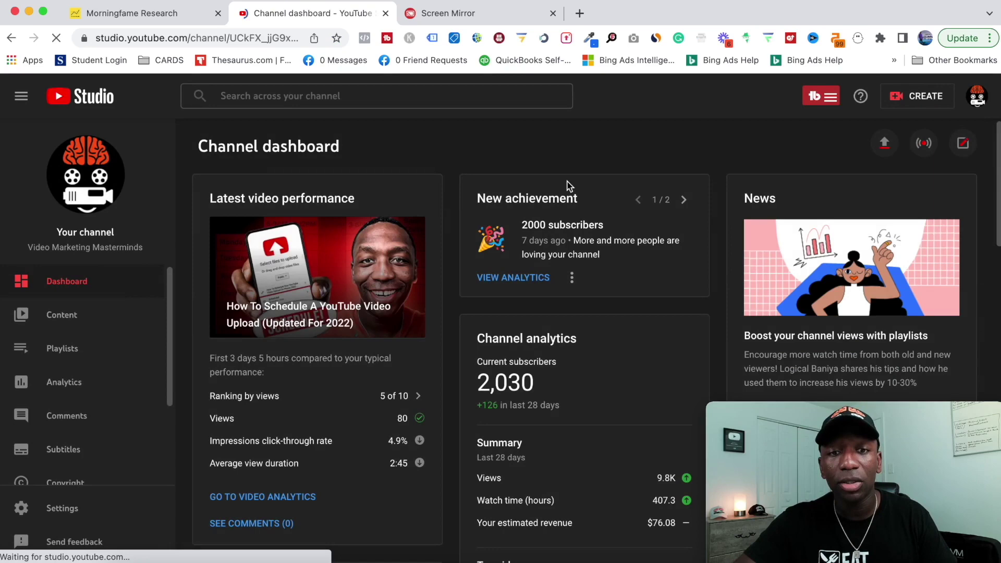
Scroll the Studio dashboard down to the Recent subscribers card and highlight its heading.
{"action": "scroll", "coordinate": [568, 185], "scroll_direction": "down", "scroll_amount": 11}
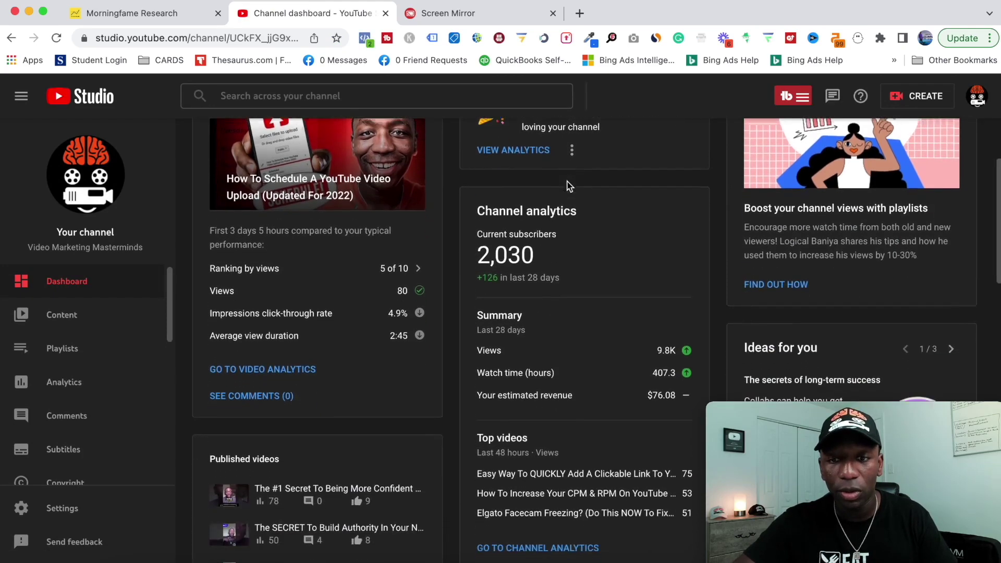
{"action": "scroll", "coordinate": [568, 185], "scroll_direction": "down", "scroll_amount": 5}
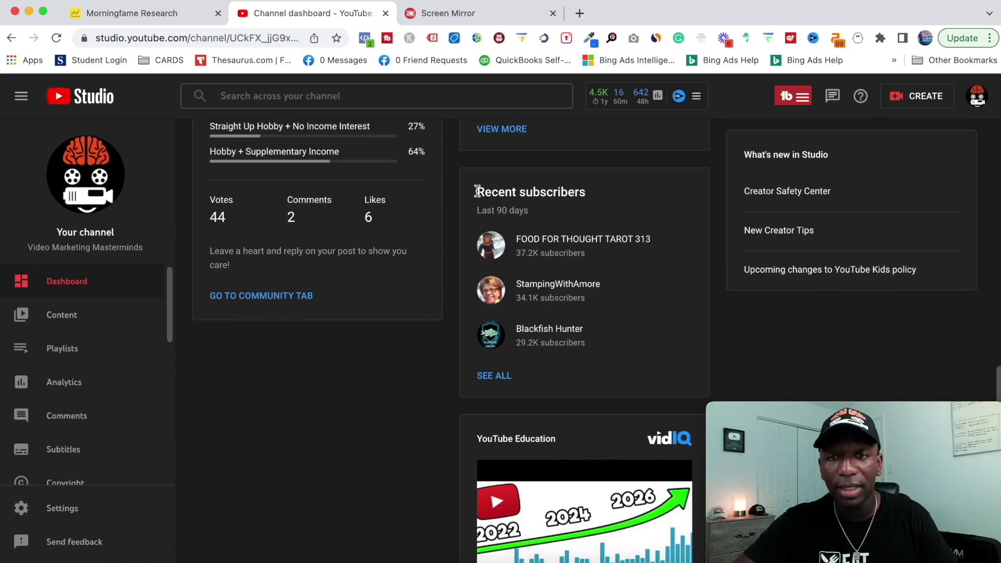
{"action": "left_click_drag", "start_coordinate": [476, 191], "coordinate": [586, 197]}
{"action": "left_click", "coordinate": [652, 186]}
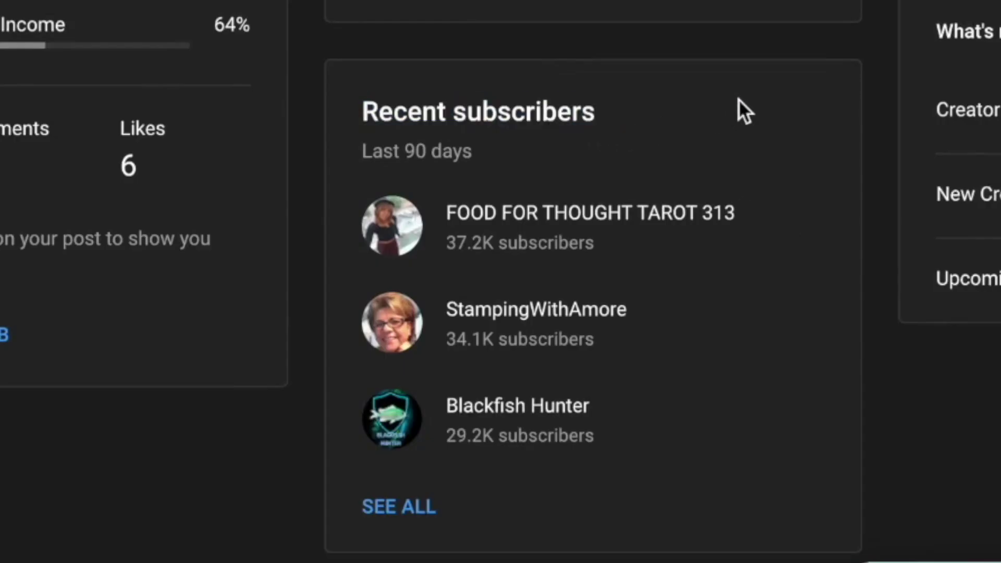
Open the full subscribers list, sort by newest subscription date, then back to subscriber count.
{"action": "left_click", "coordinate": [393, 505]}
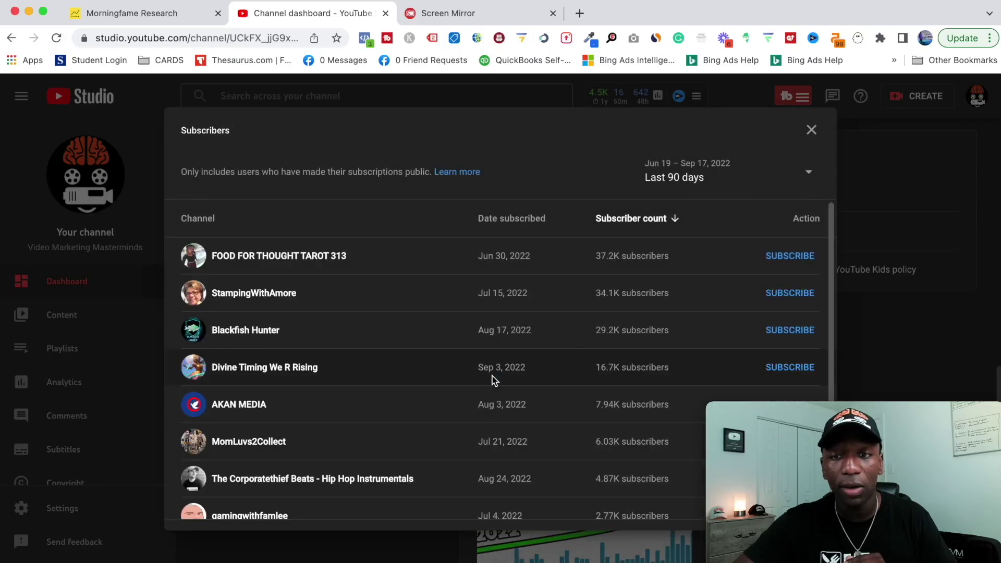
{"action": "scroll", "coordinate": [269, 309], "scroll_direction": "down", "scroll_amount": 3}
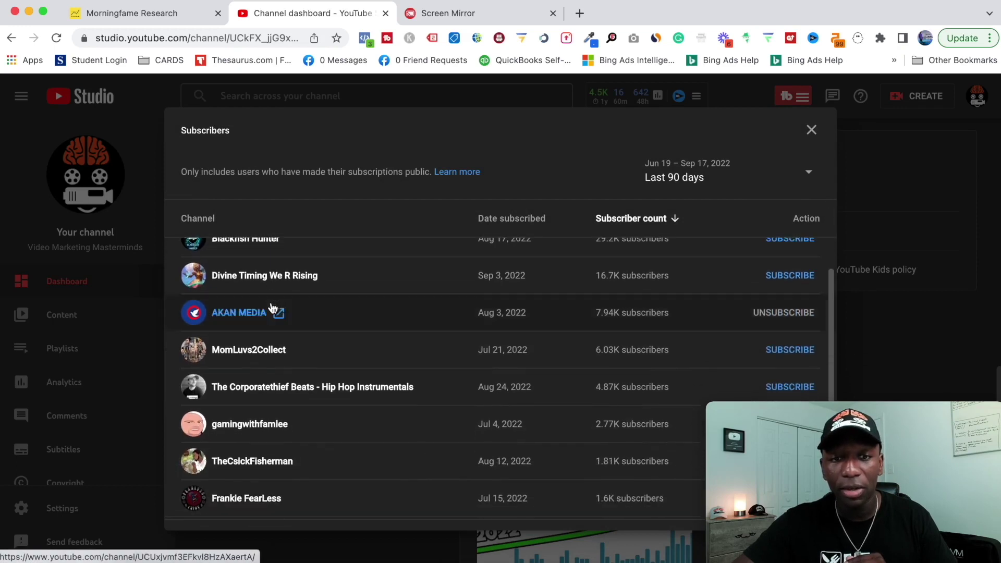
{"action": "scroll", "coordinate": [271, 307], "scroll_direction": "up", "scroll_amount": 4}
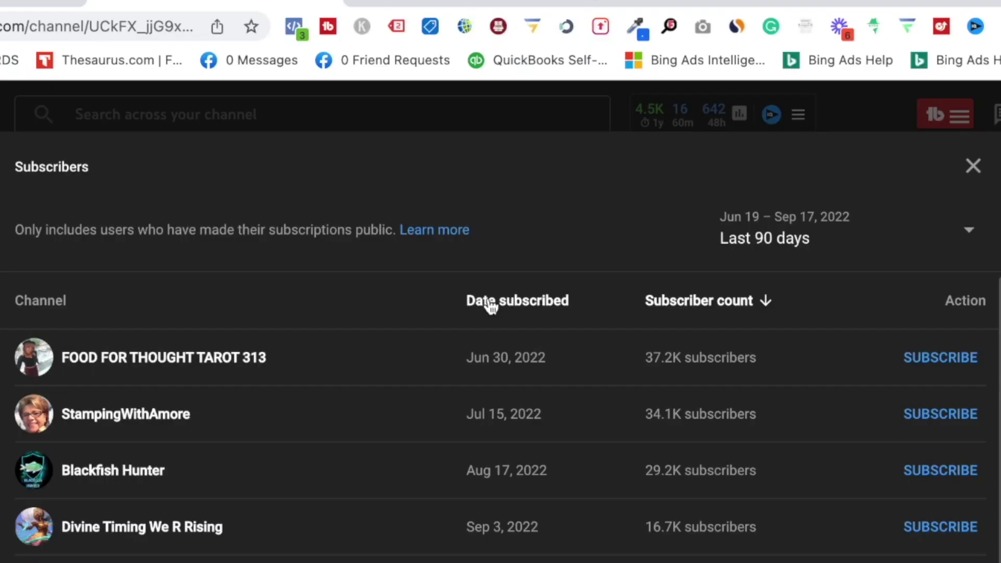
{"action": "left_click", "coordinate": [484, 307]}
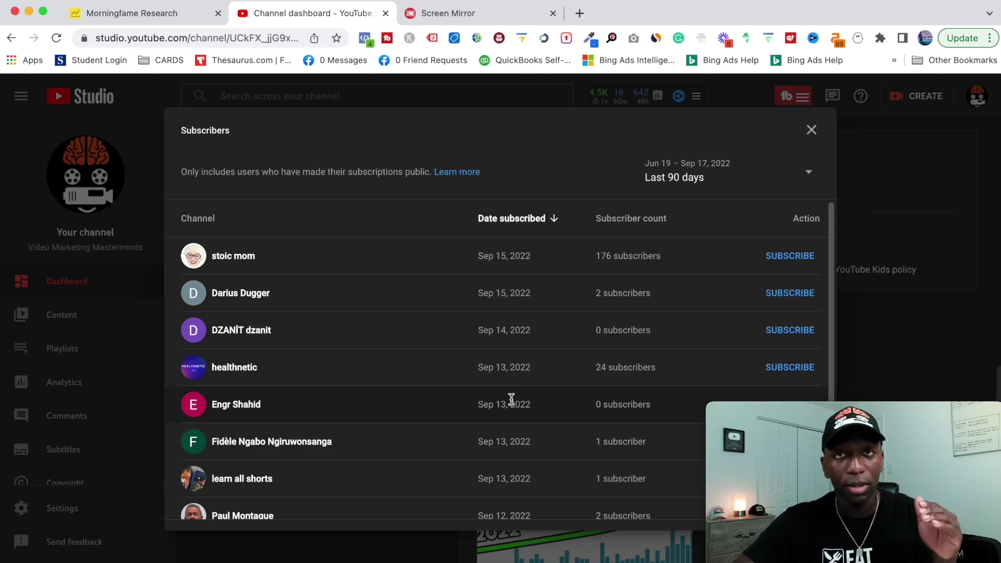
{"action": "left_click", "coordinate": [620, 220]}
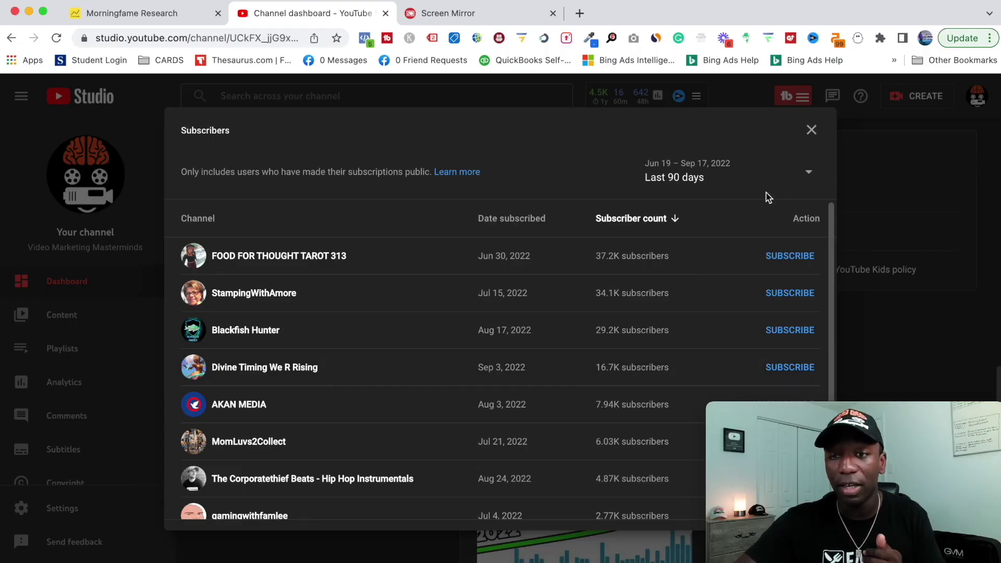
Limit the subscribers list to the last 7 days, Sep 10–17, 2022.
{"action": "left_click", "coordinate": [807, 172]}
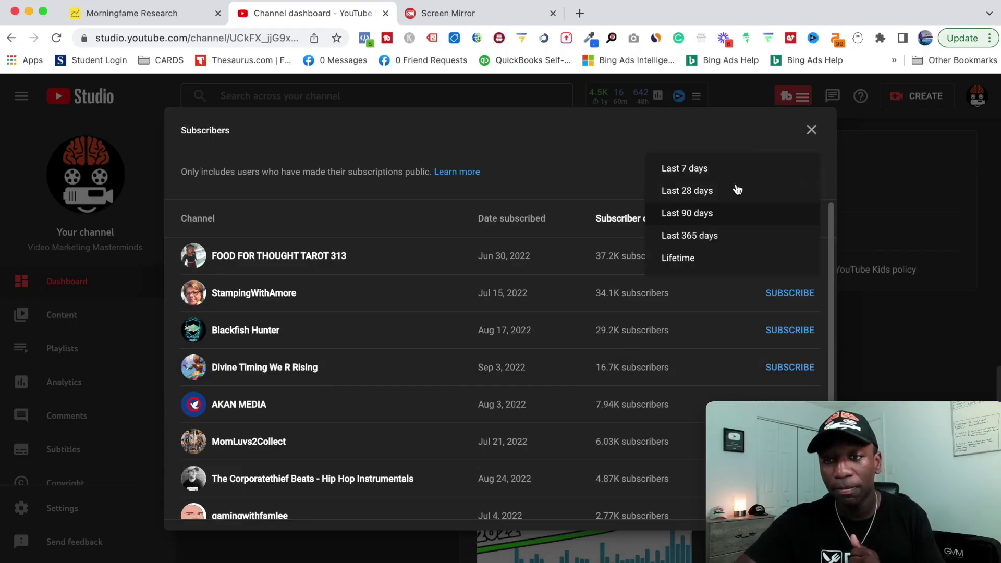
{"action": "left_click", "coordinate": [677, 169]}
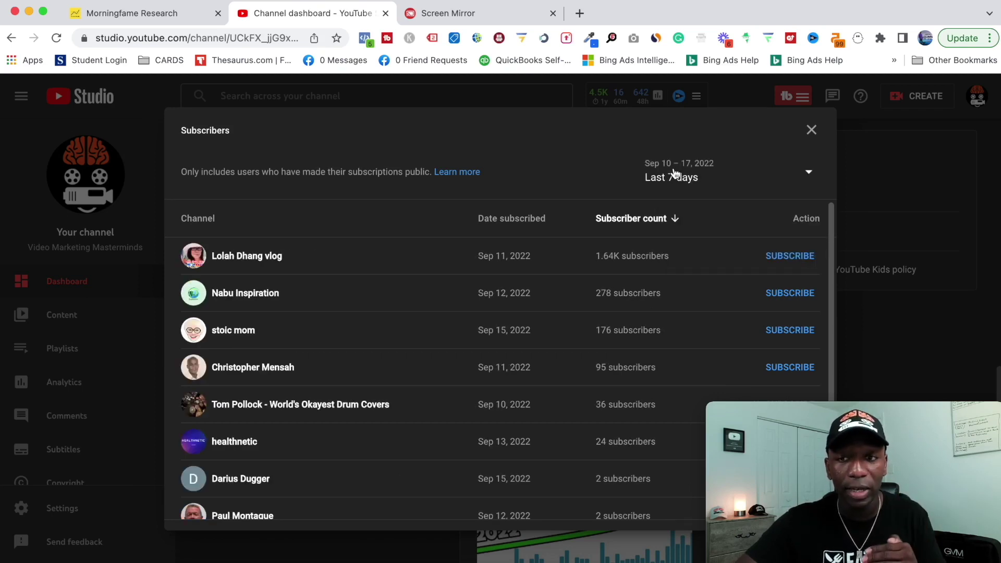
{"action": "left_click", "coordinate": [698, 172]}
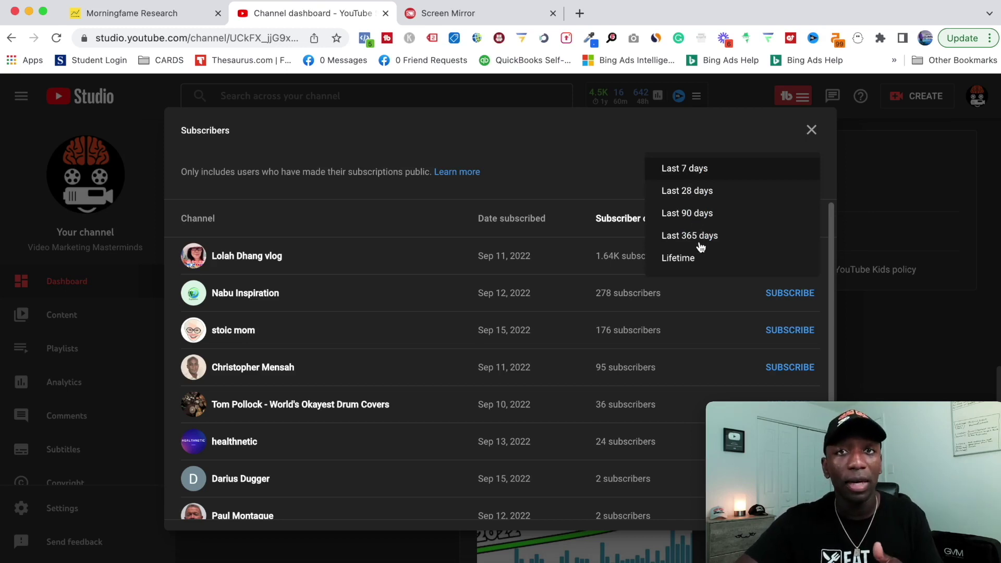
{"action": "left_click", "coordinate": [583, 141]}
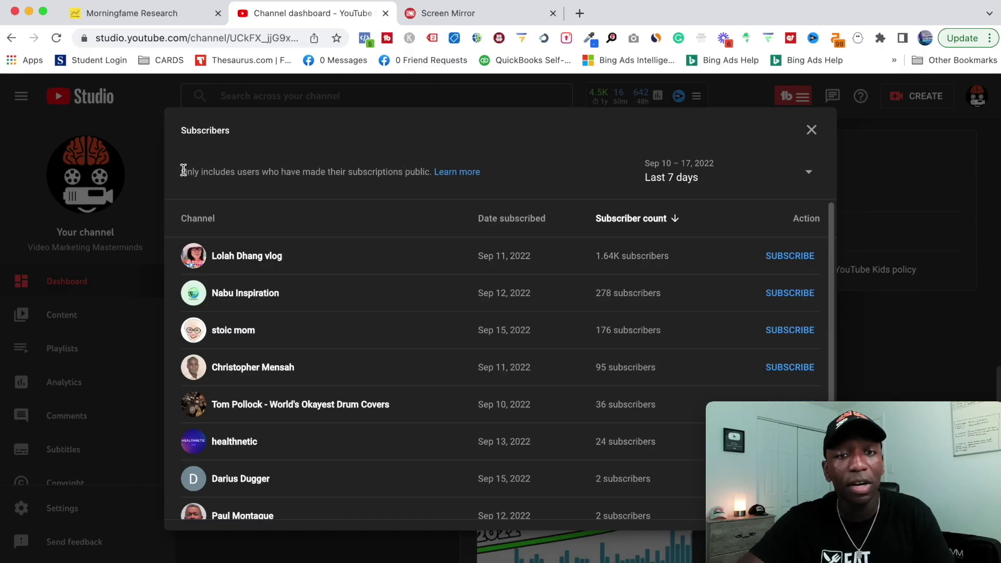
{"action": "left_click_drag", "start_coordinate": [180, 172], "coordinate": [343, 170]}
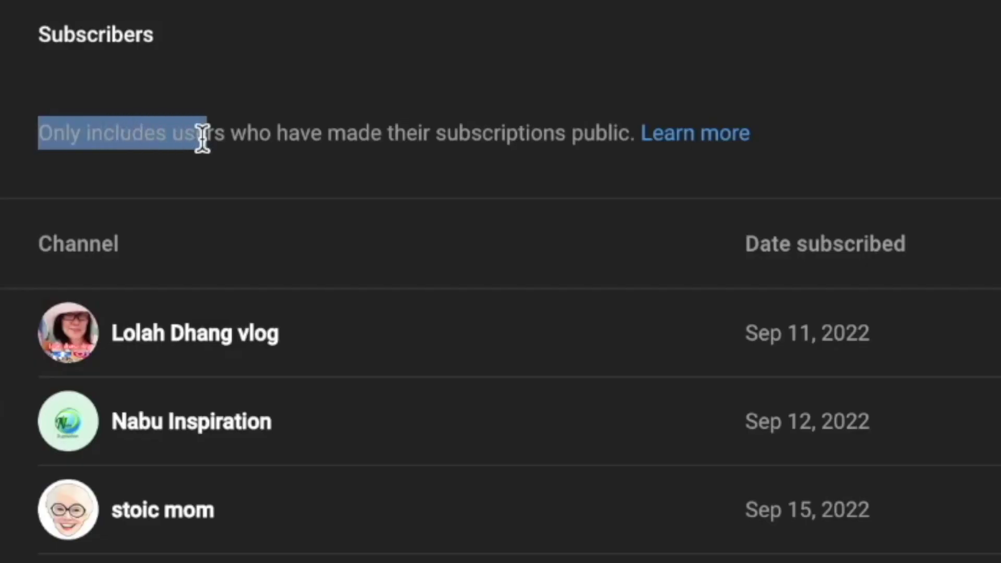
{"action": "left_click_drag", "start_coordinate": [425, 125], "coordinate": [652, 140]}
{"action": "left_click", "coordinate": [966, 99]}
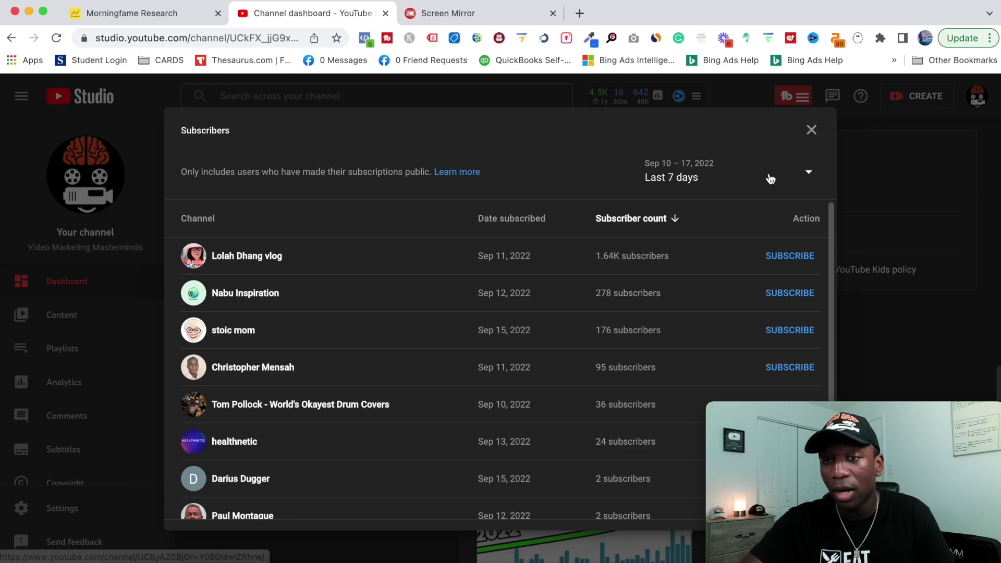
Close the subscribers list and load youtube.com from the address bar.
{"action": "left_click", "coordinate": [811, 131]}
{"action": "left_click", "coordinate": [277, 38]}
{"action": "type", "text": "y"}
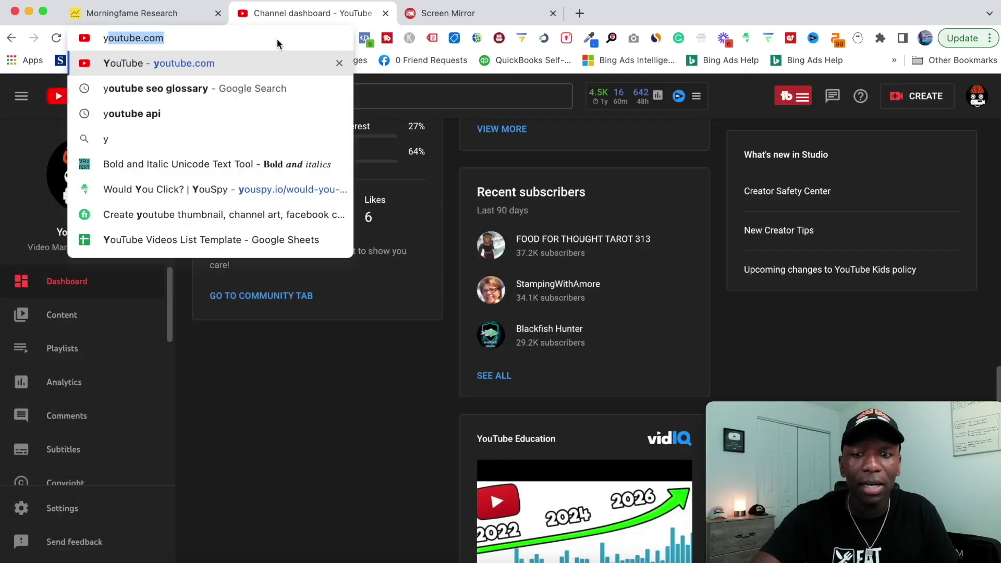
{"action": "type", "text": "ou"}
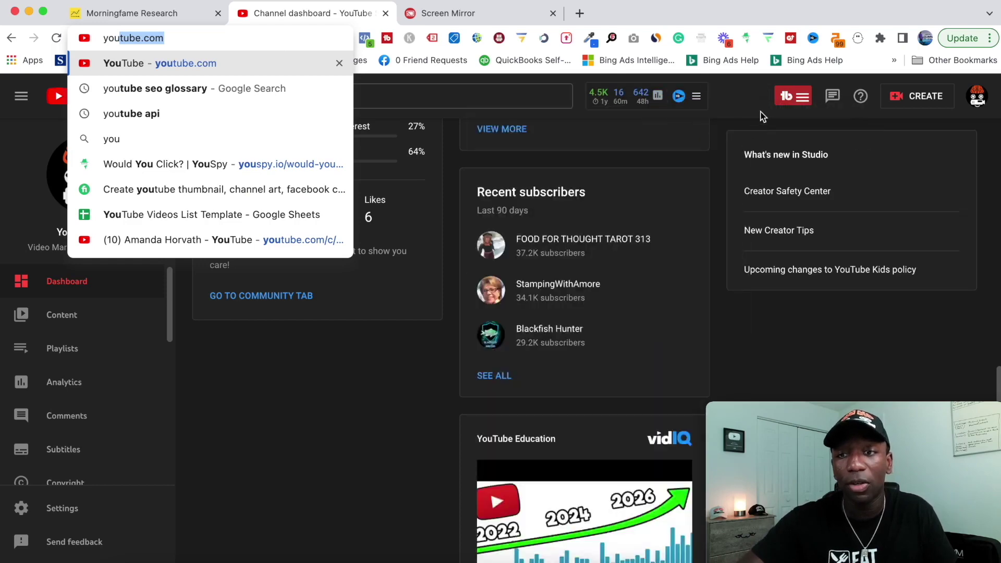
{"action": "key", "text": "Return"}
{"action": "scroll", "coordinate": [118, 329], "scroll_direction": "down", "scroll_amount": 3}
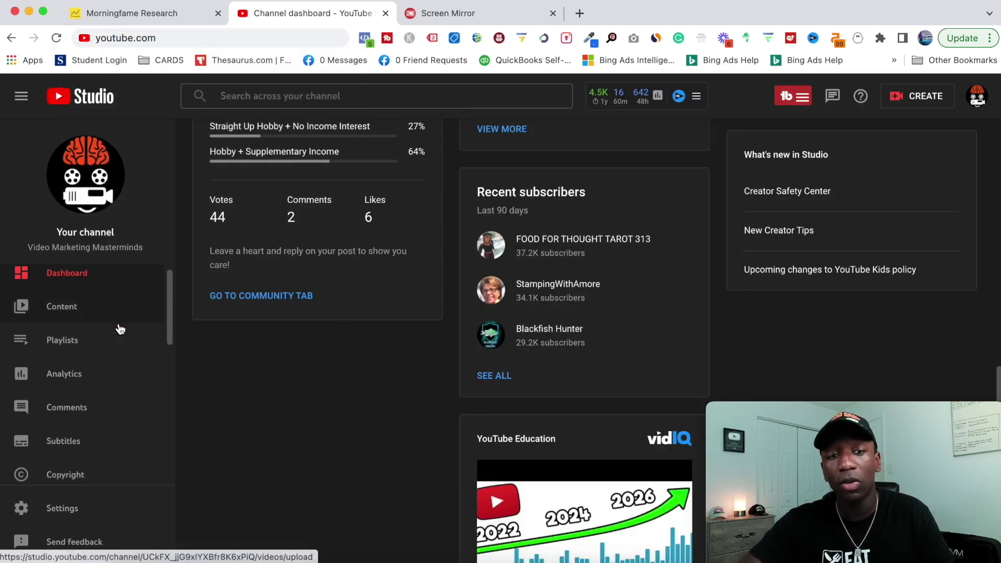
Open Studio settings from the sidebar, then return to the YouTube home page at youtube.com.
{"action": "left_click", "coordinate": [57, 509]}
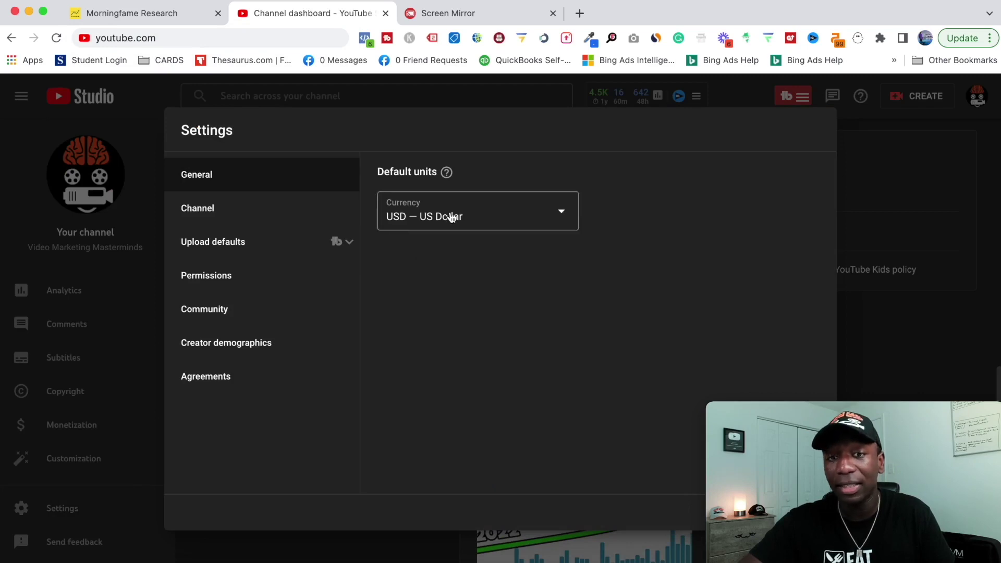
{"action": "left_click", "coordinate": [236, 35]}
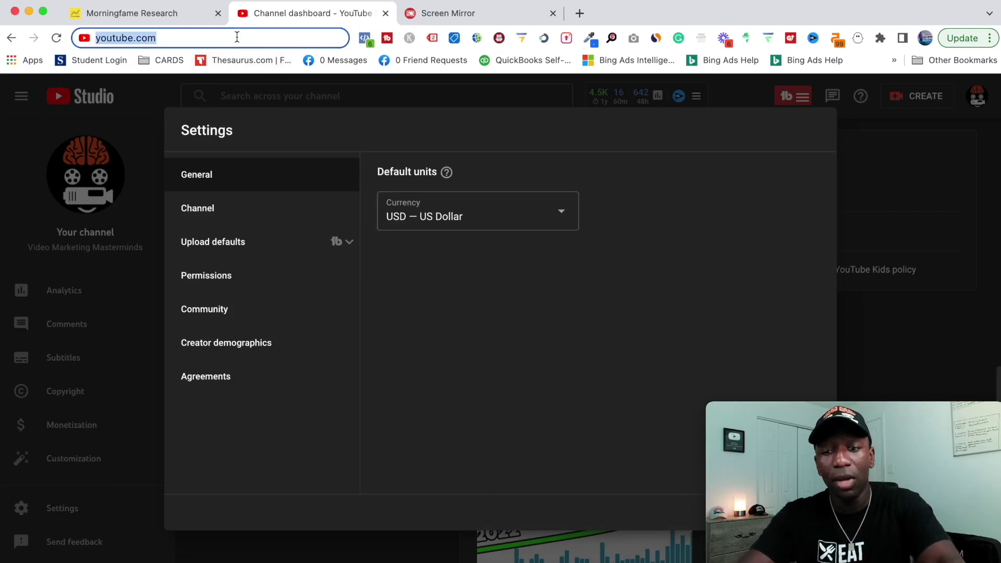
{"action": "type", "text": "you"}
{"action": "key", "text": "Return"}
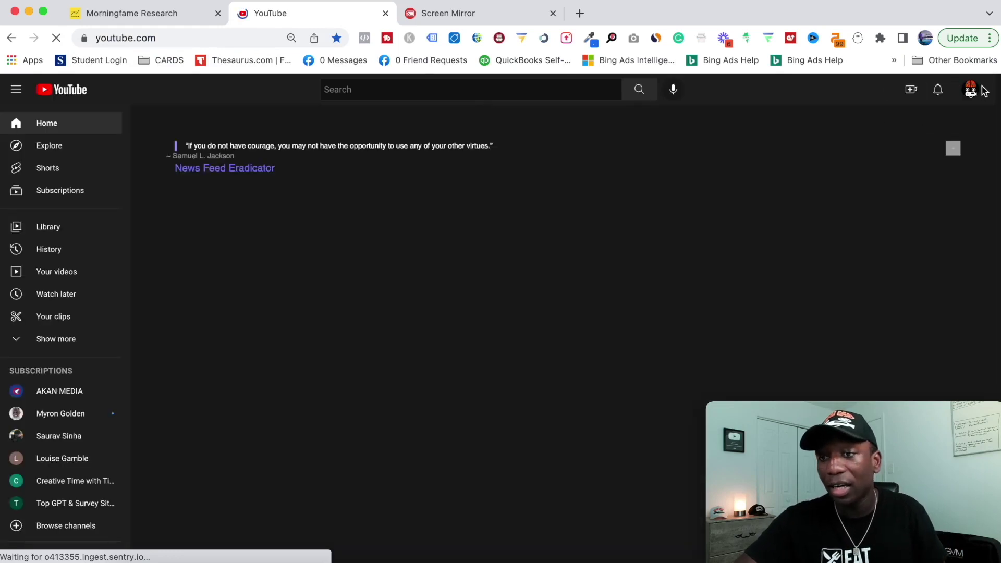
Open YouTube's account Settings page from the avatar menu.
{"action": "left_click", "coordinate": [970, 90]}
{"action": "left_click_drag", "start_coordinate": [951, 411], "coordinate": [728, 398]}
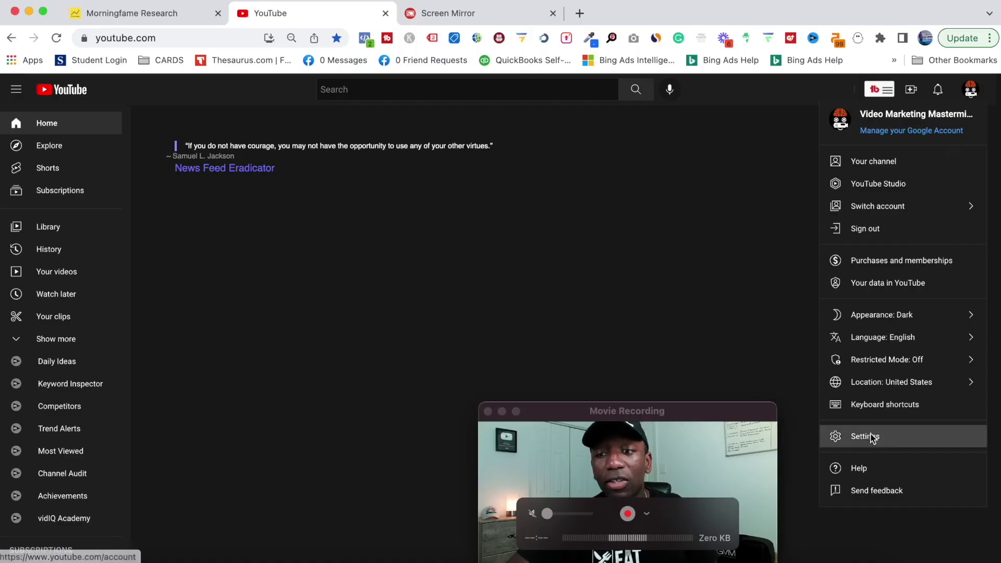
{"action": "left_click", "coordinate": [737, 302]}
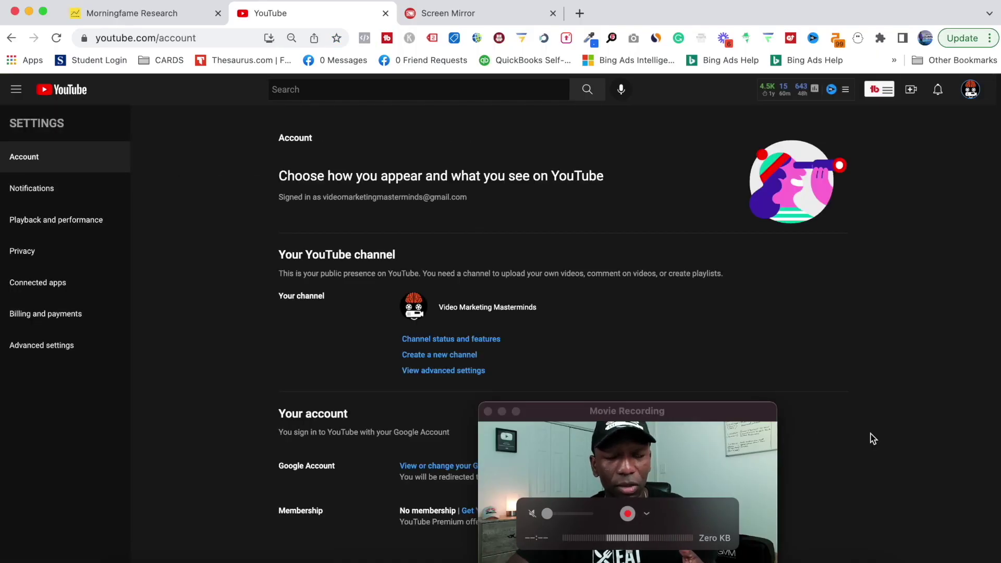
Go to the Privacy section of YouTube Settings to show subscription visibility.
{"action": "left_click", "coordinate": [22, 254]}
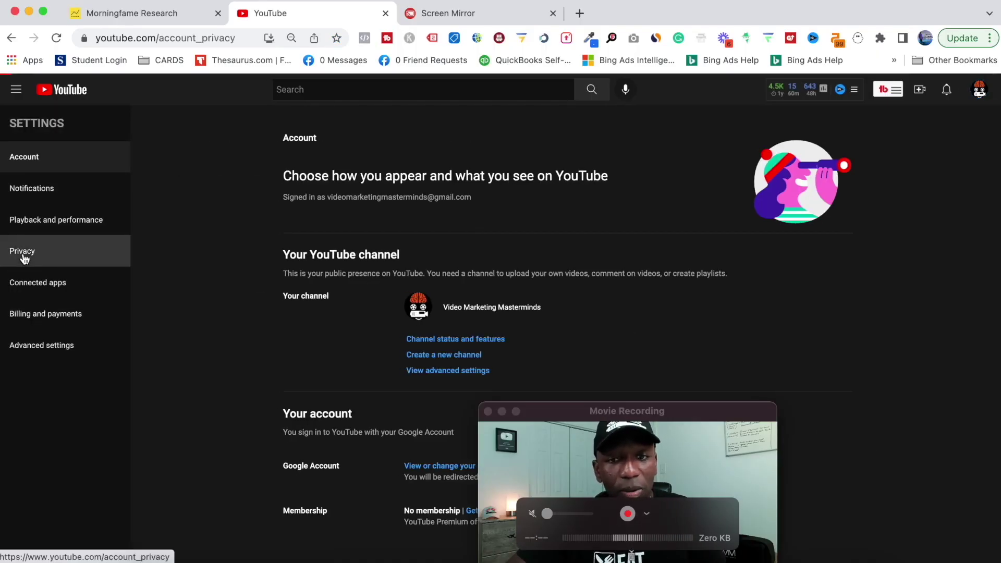